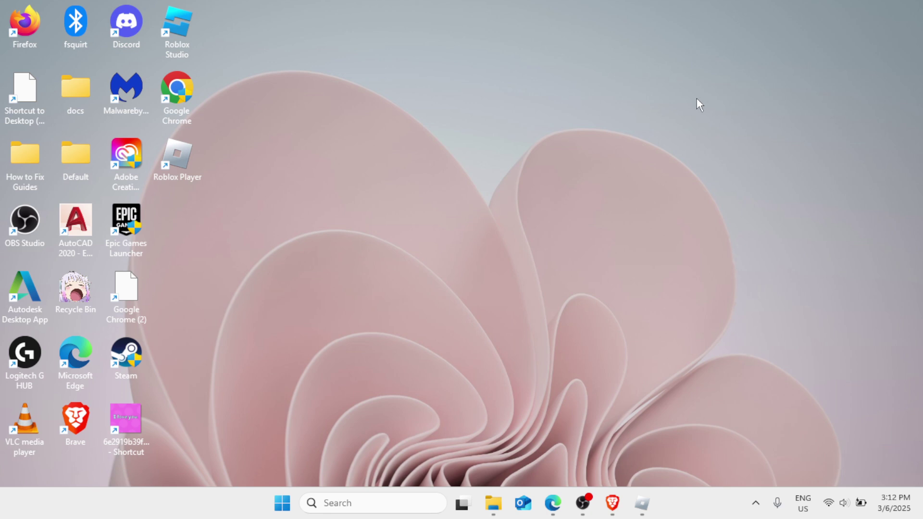
Open Task Manager maximized and filter the running processes by "roblox".
right_click(286, 505)
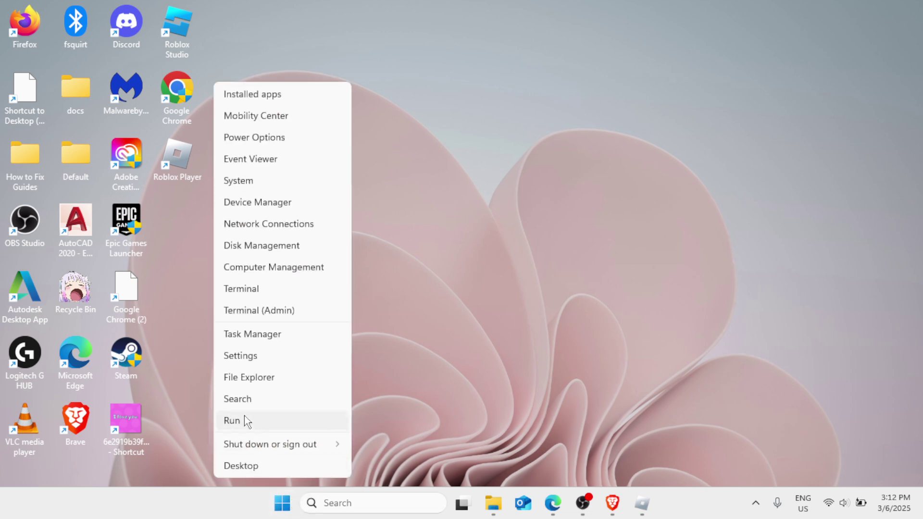
click(266, 335)
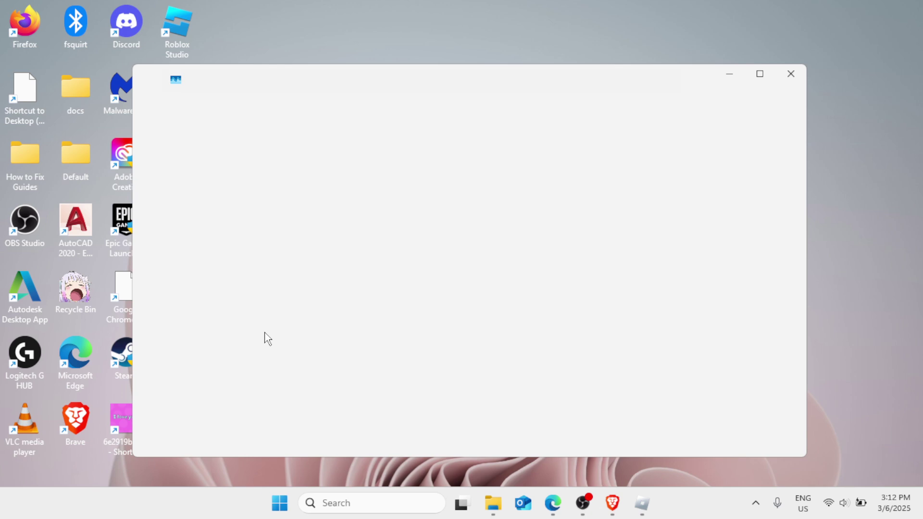
click(760, 75)
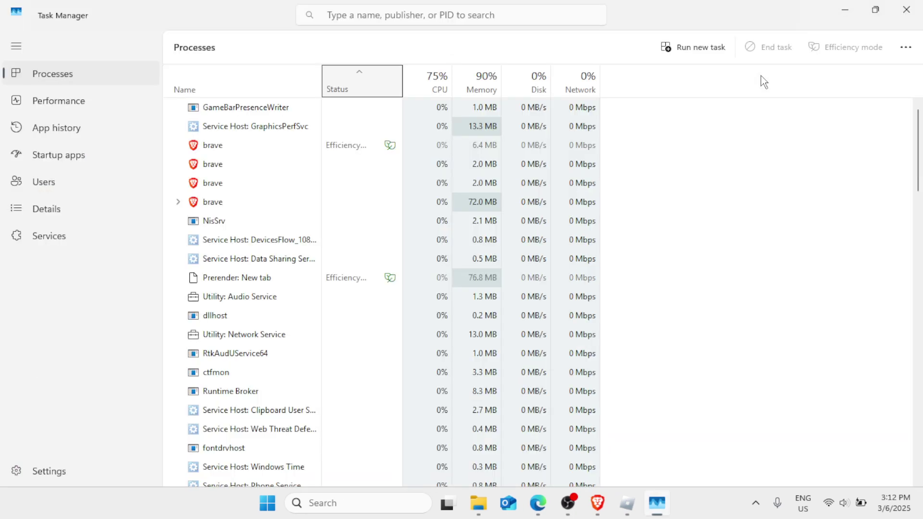
click(395, 15)
text(robloc)
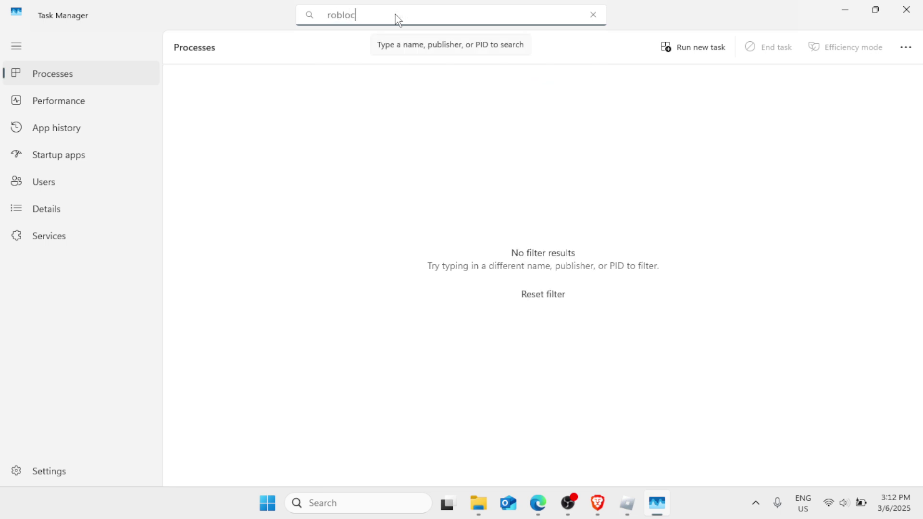
key(BackSpace)
text(x)
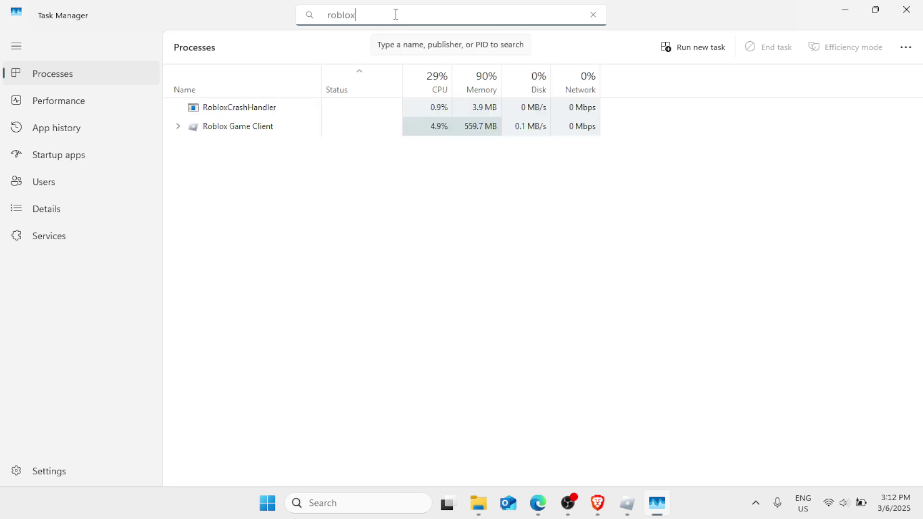
End the Roblox Game Client task and close Task Manager.
right_click(267, 128)
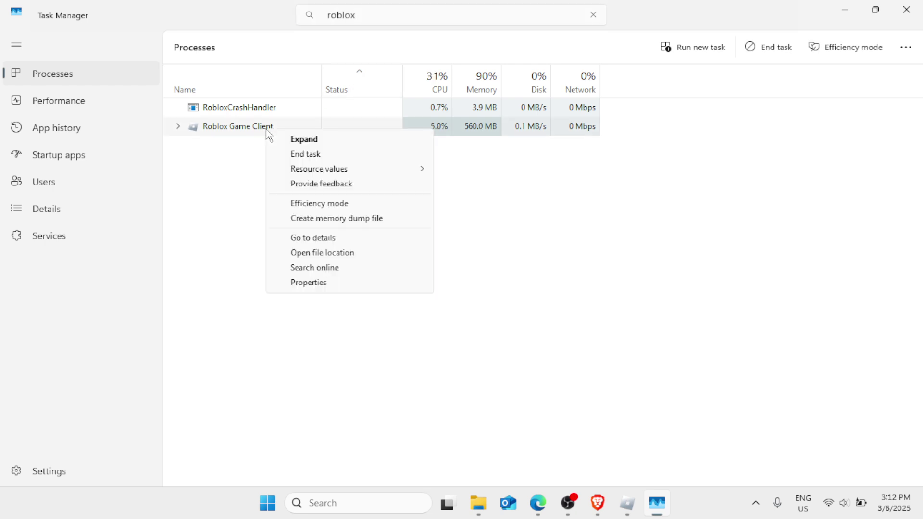
click(309, 154)
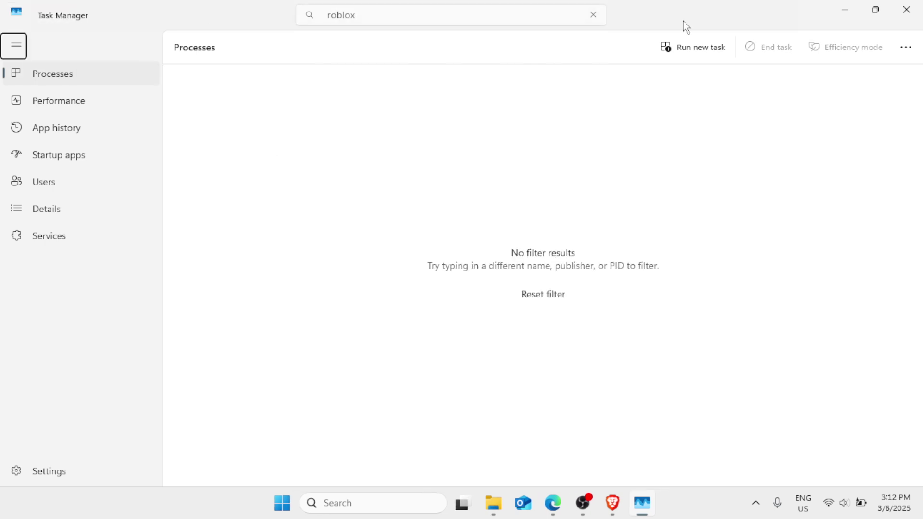
click(907, 9)
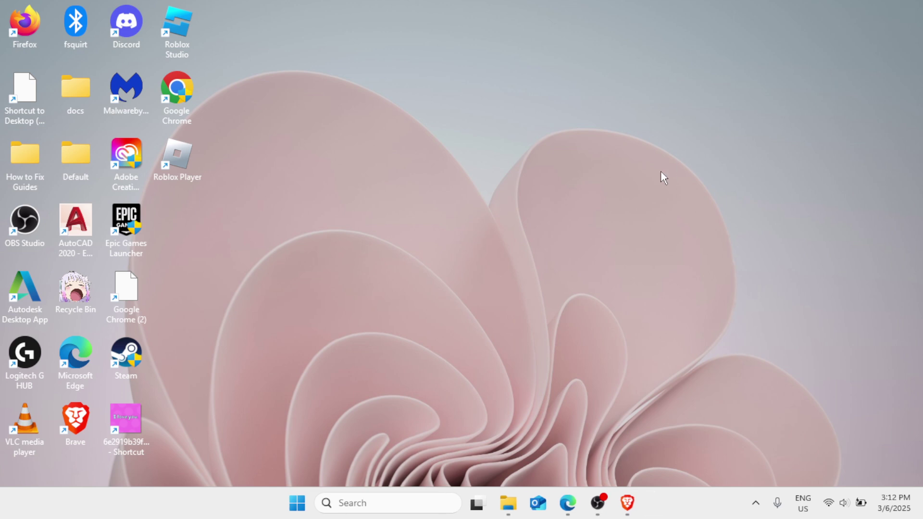
Search Windows for ncpa.cpl and open it to show the network connections.
click(366, 501)
text(n)
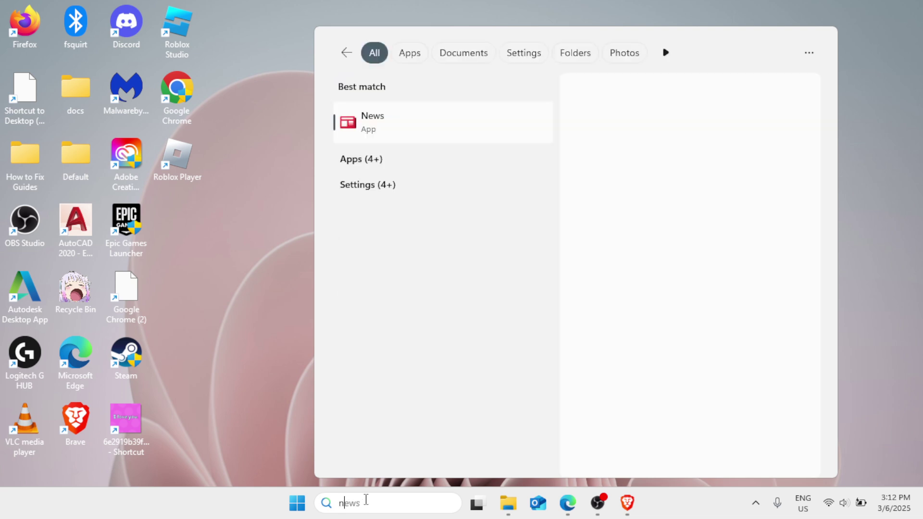
text(cpa.cpl)
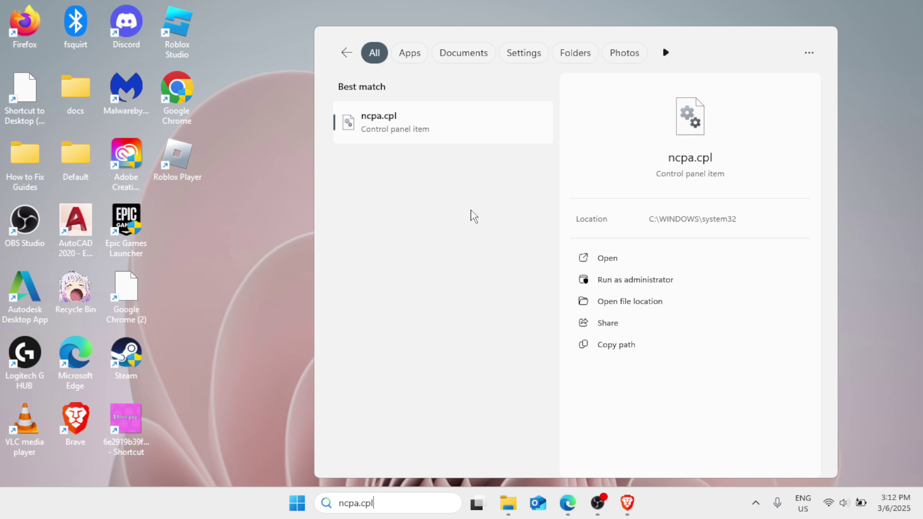
click(457, 133)
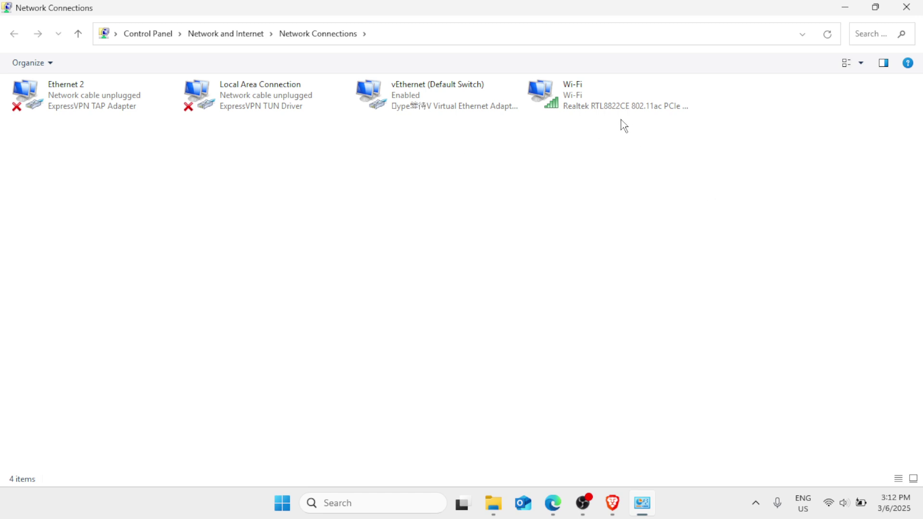
Open the Internet Protocol Version 4 (TCP/IPv4) properties of the Wi-Fi connection.
right_click(609, 96)
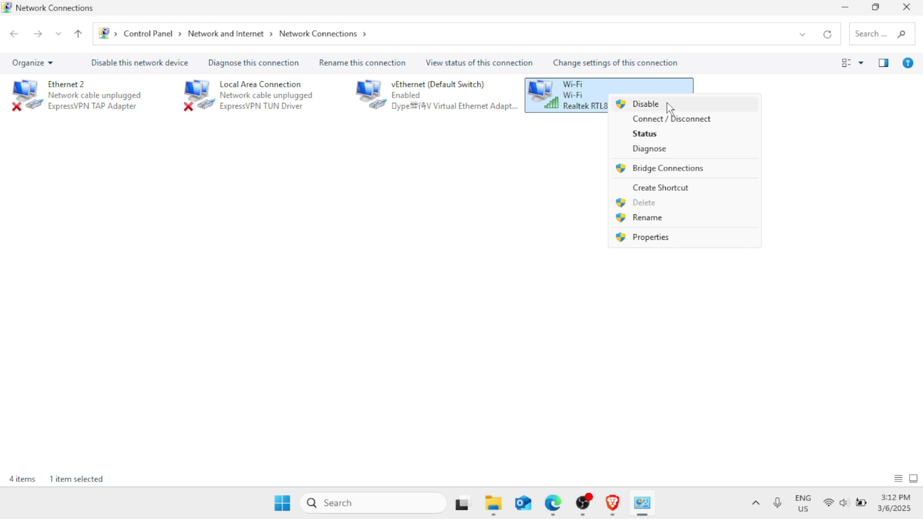
click(647, 238)
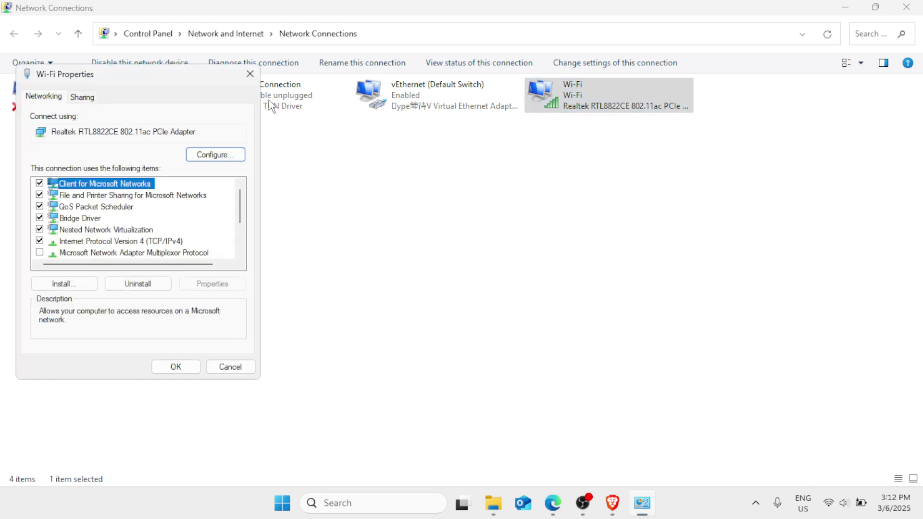
drag(212, 79, 521, 91)
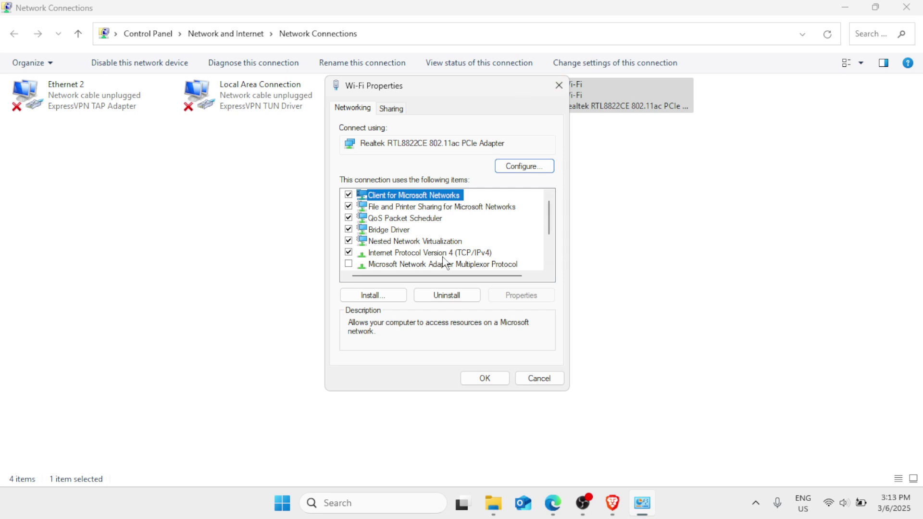
click(442, 253)
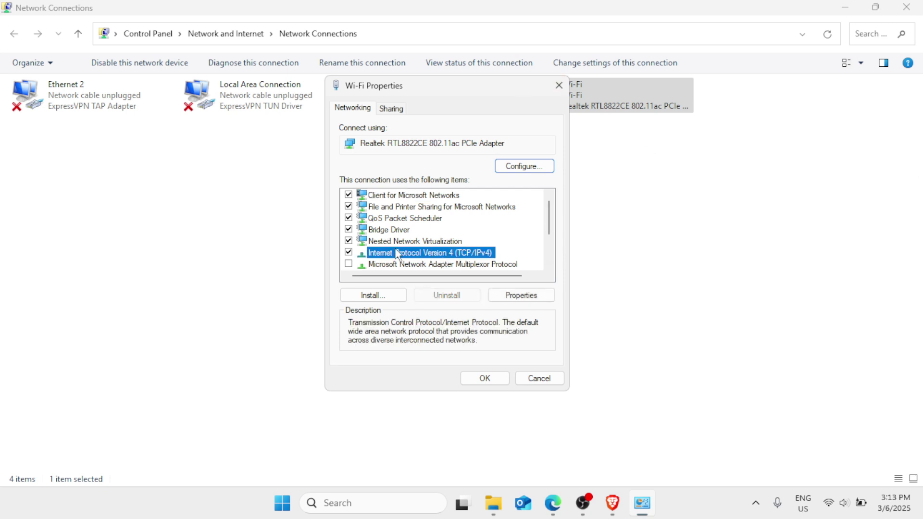
click(529, 298)
drag(431, 140, 400, 89)
Assign the preferred and alternate DNS server addresses manually, apply them, and close the Wi-Fi properties and Network Connections.
click(342, 261)
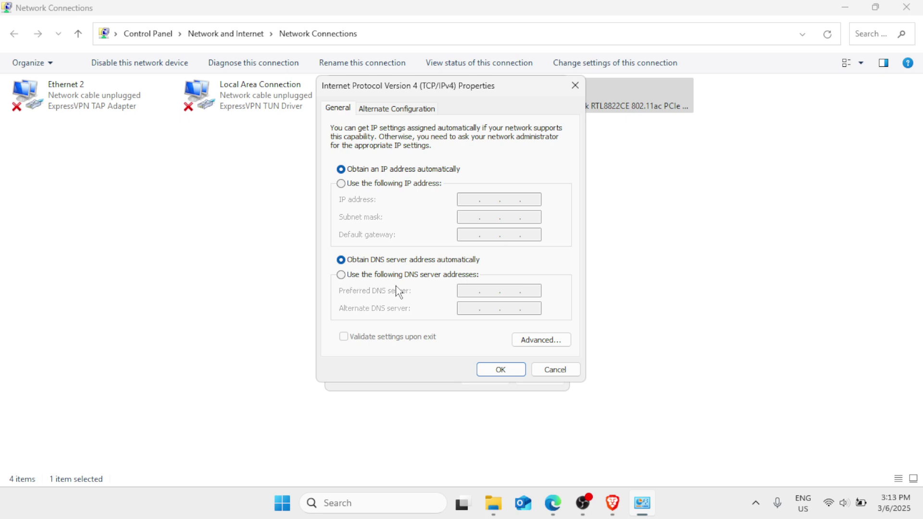
click(341, 276)
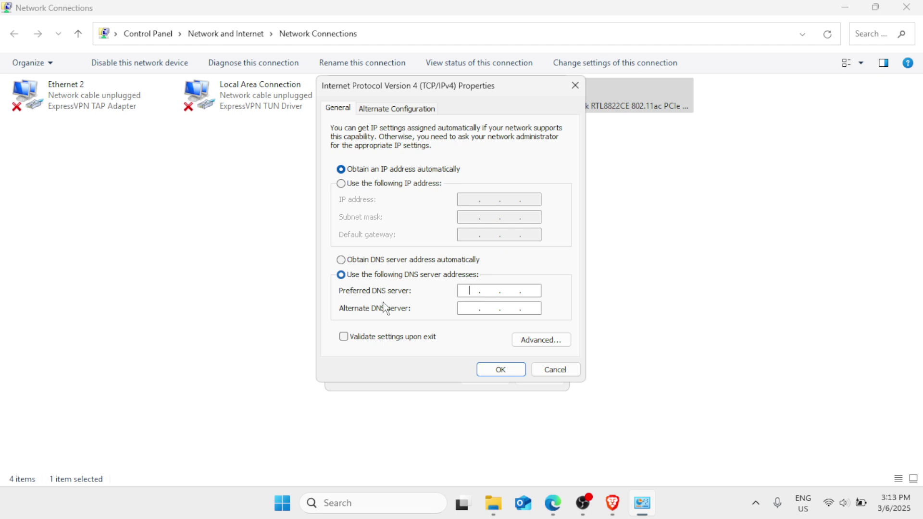
text(8)
click(478, 310)
text(8)
click(522, 369)
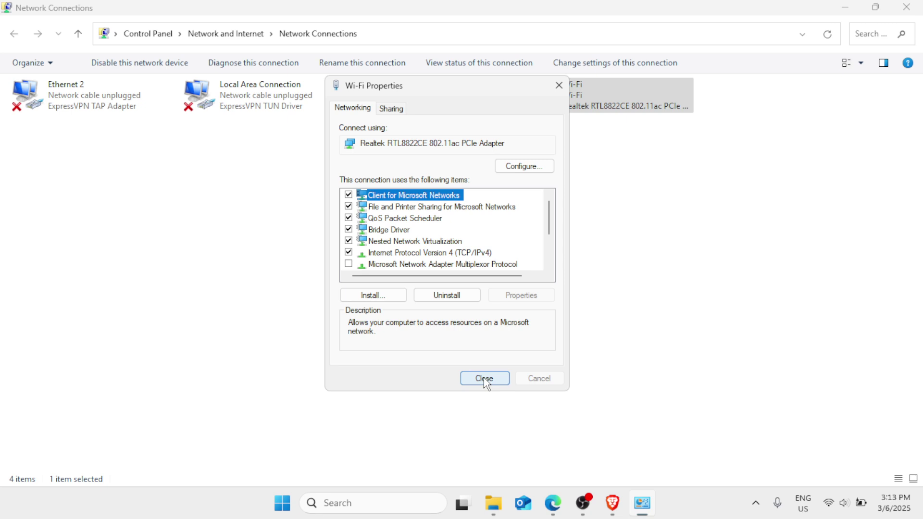
click(484, 378)
click(917, 6)
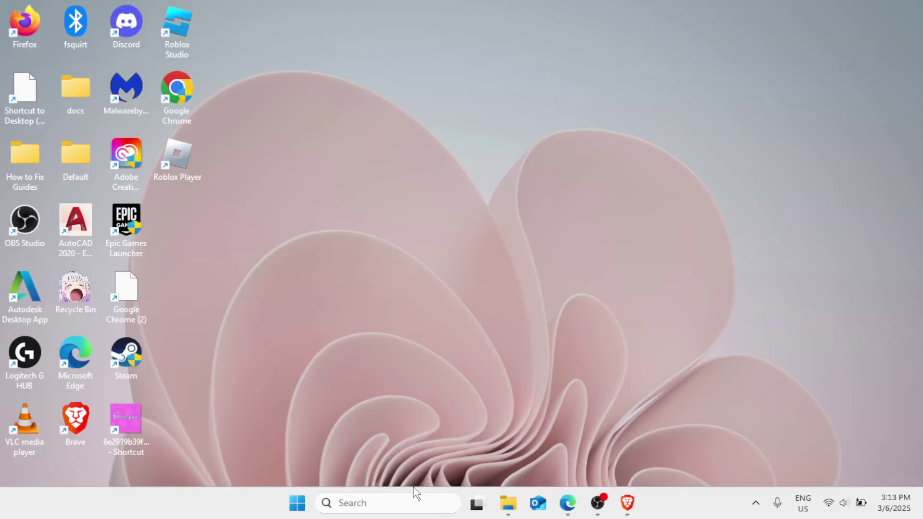
Open Command Prompt as administrator and run netsh winsock reset.
click(395, 507)
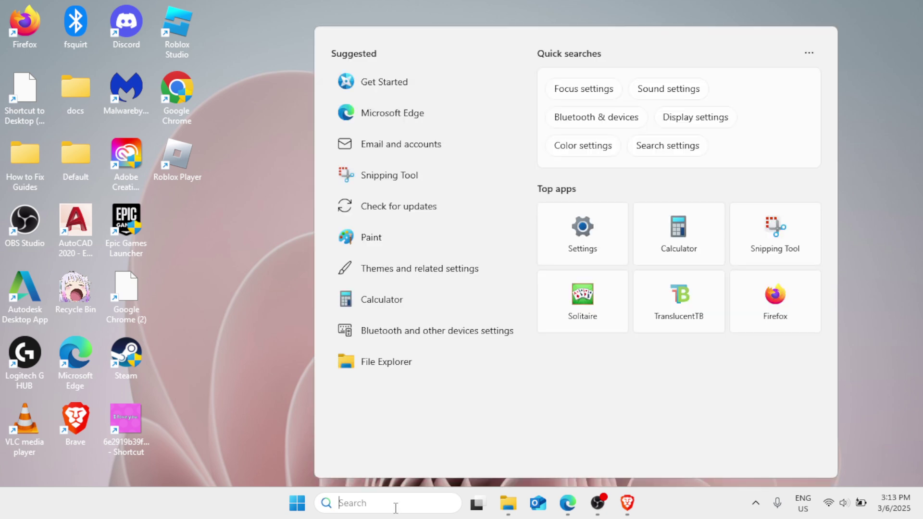
text(cmd)
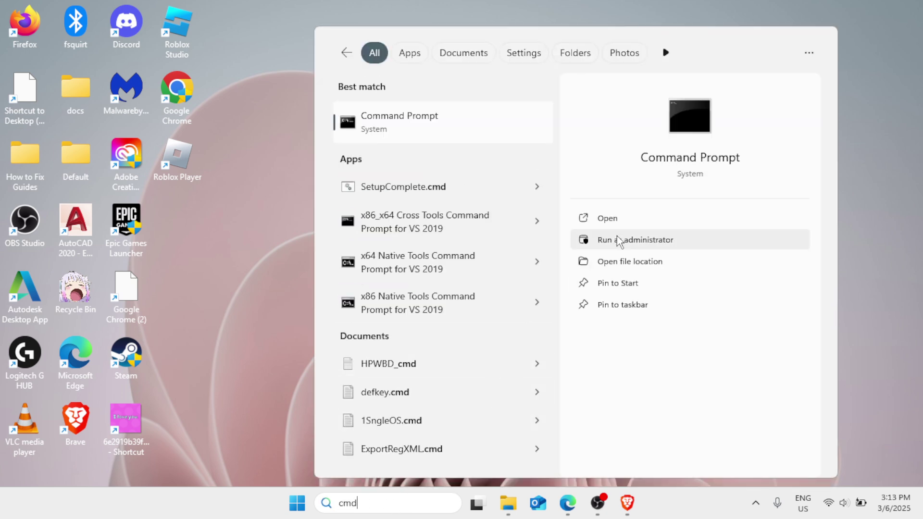
click(620, 241)
drag(460, 118, 491, 65)
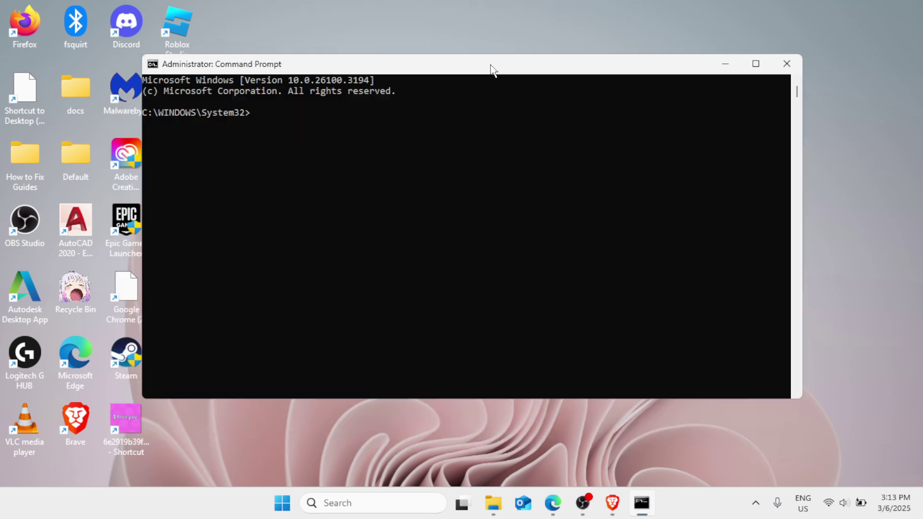
text(netsh winsock reset)
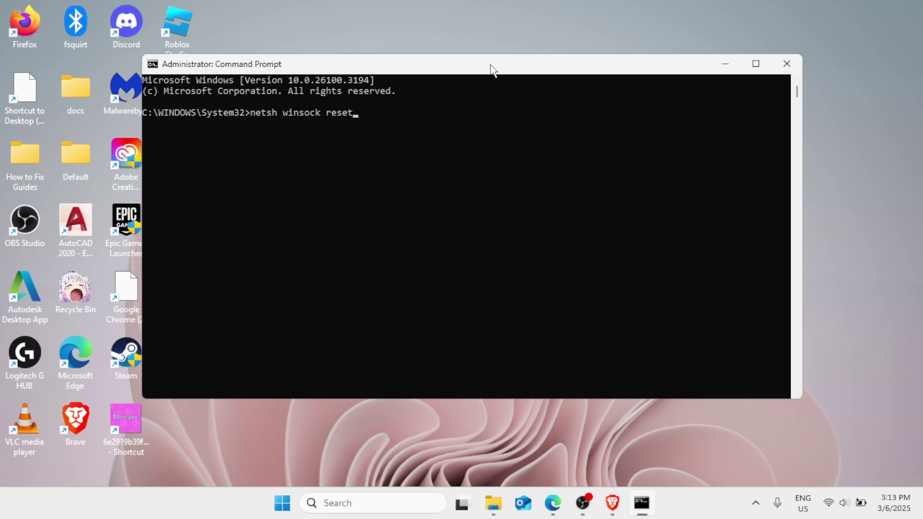
key(Return)
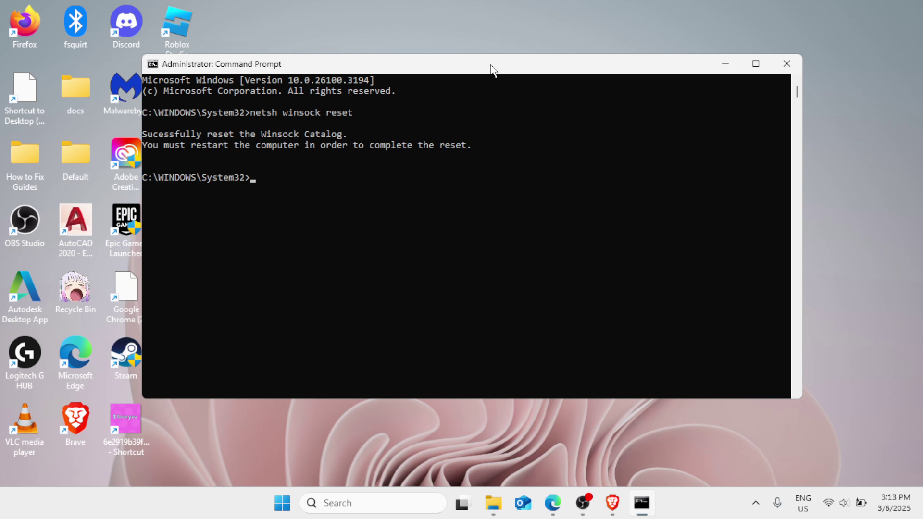
Flush the DNS cache with ipconfig /flushdns and exit Command Prompt.
text(ipconfig /flushdn)
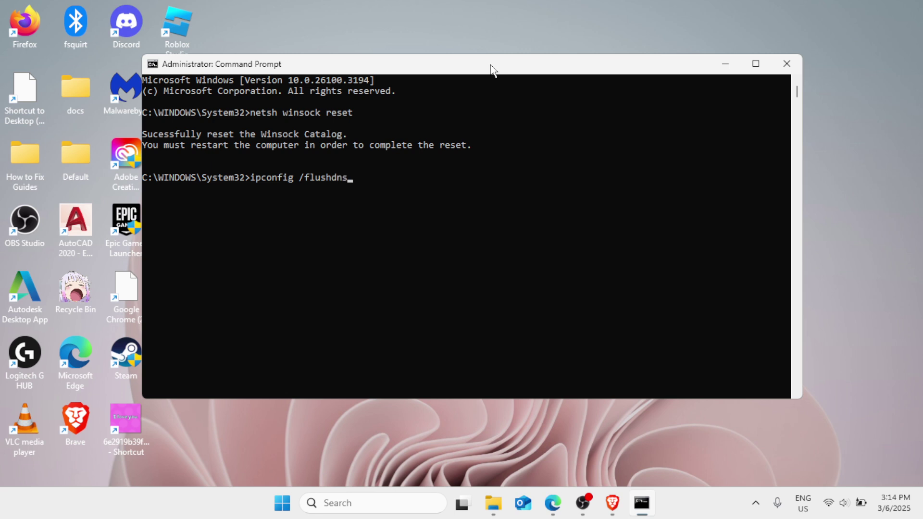
text(s)
key(Return)
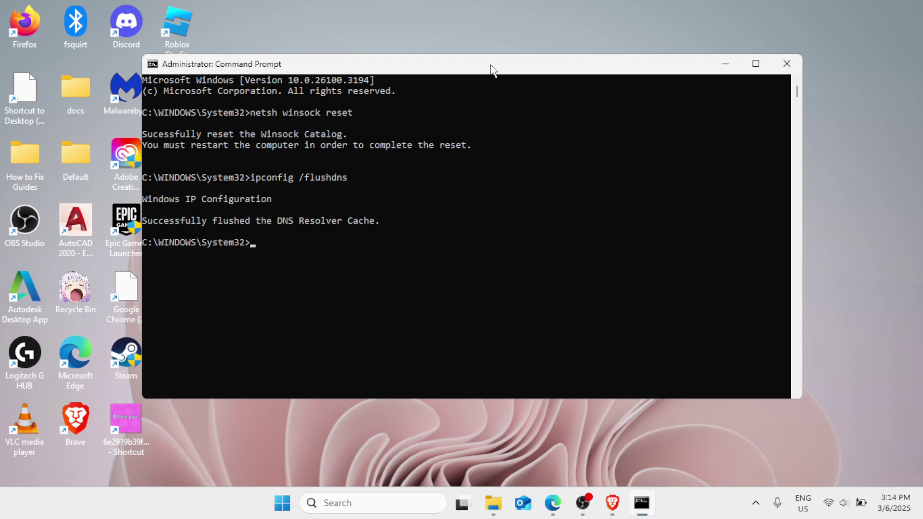
text(exit)
key(Return)
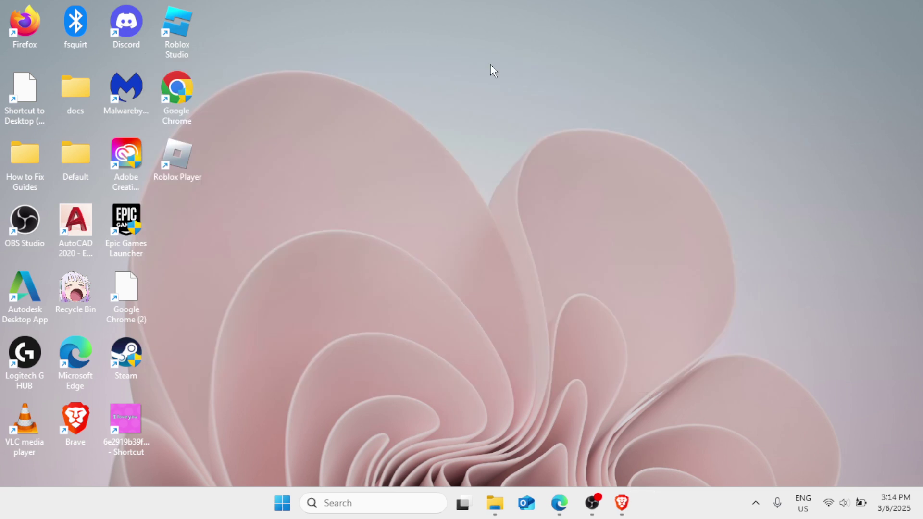
right_click(300, 505)
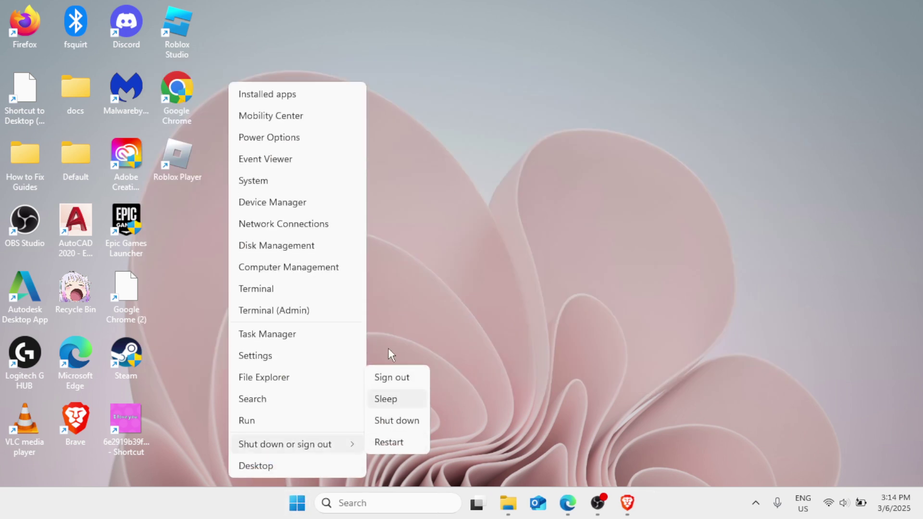
click(402, 177)
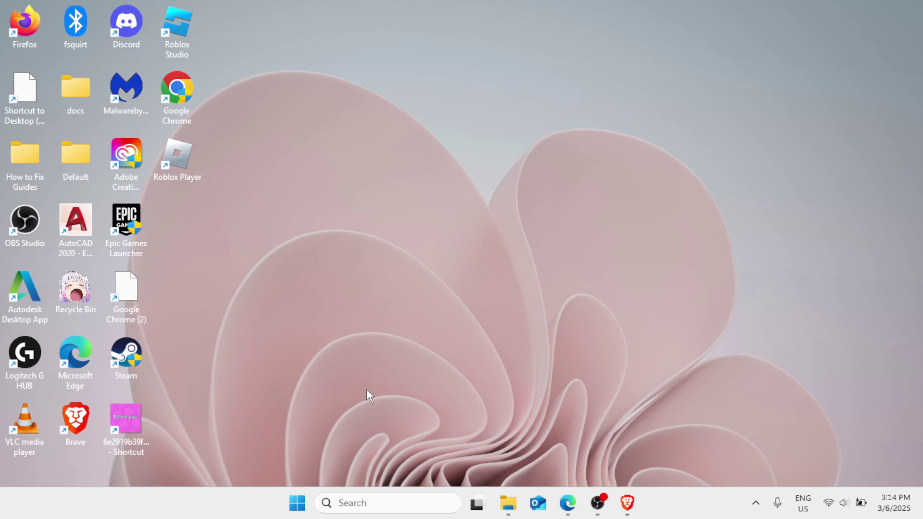
Bring up the uninstall confirmation for Roblox Player in the installed apps of Windows Settings, dismiss it and close Settings.
click(298, 503)
click(315, 205)
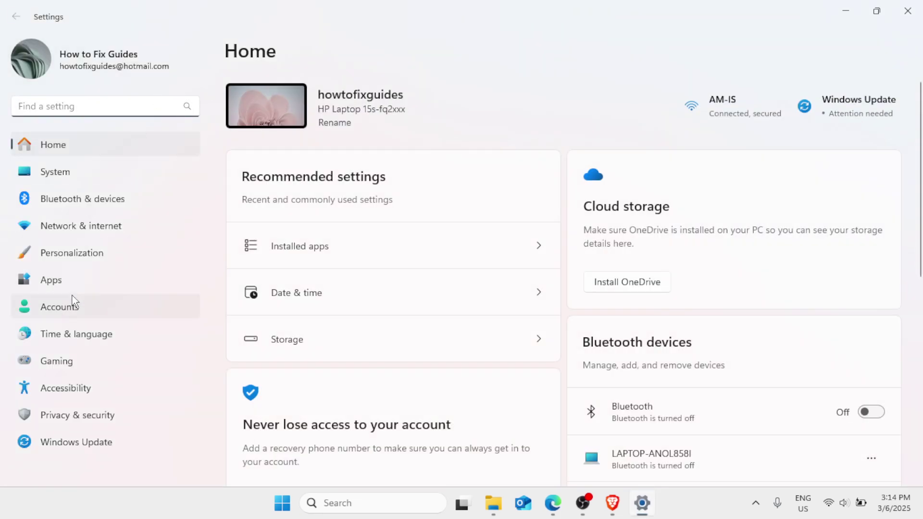
click(62, 281)
click(314, 113)
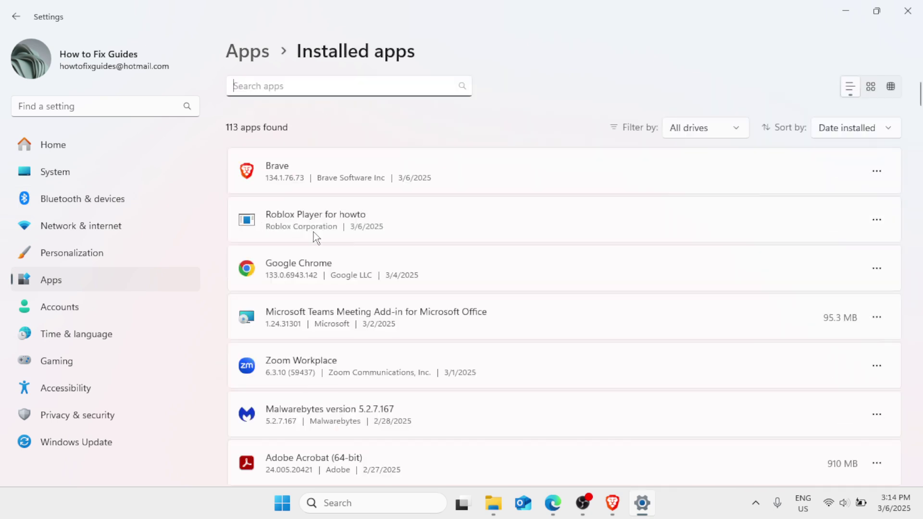
click(877, 219)
click(763, 272)
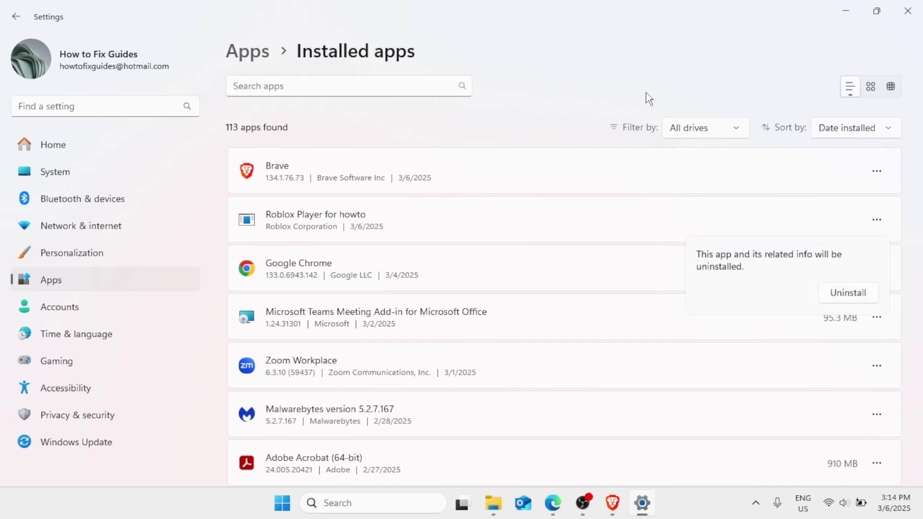
click(614, 53)
click(907, 10)
Search Windows for "edge" and open Microsoft Edge.
click(383, 508)
text(ed)
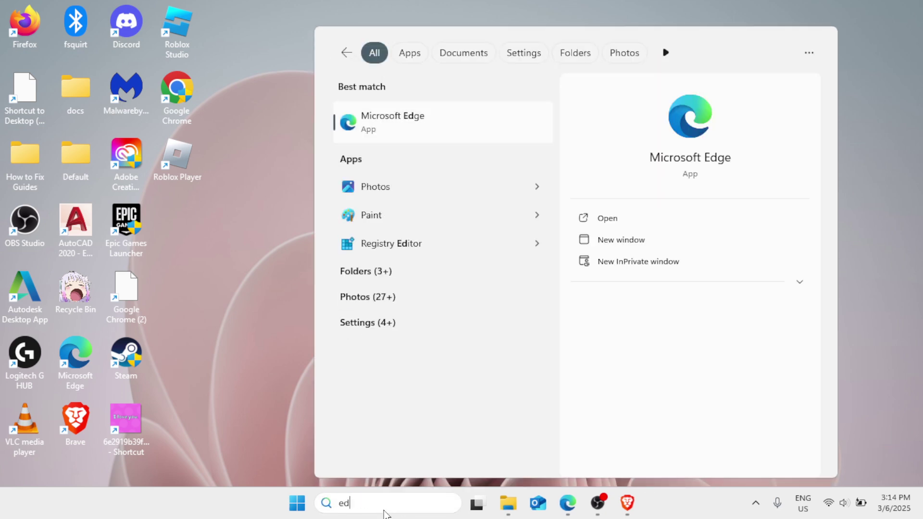
text(ge)
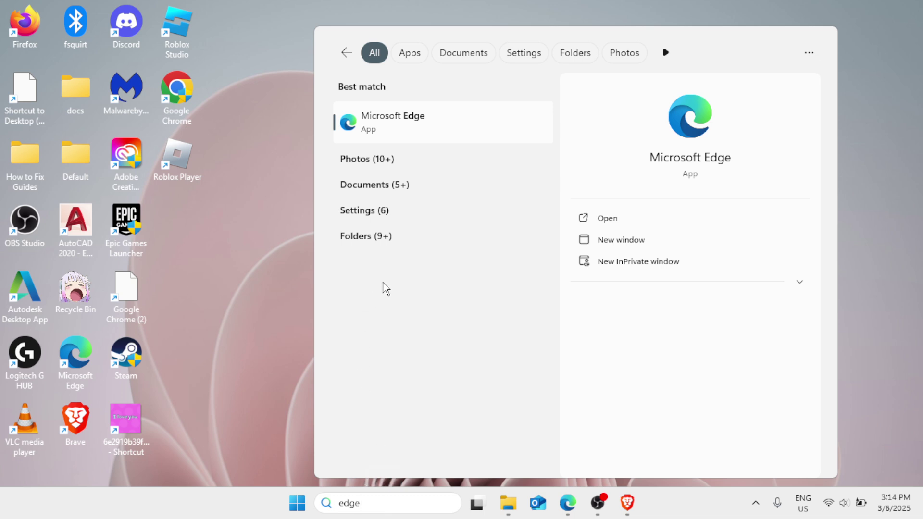
click(415, 135)
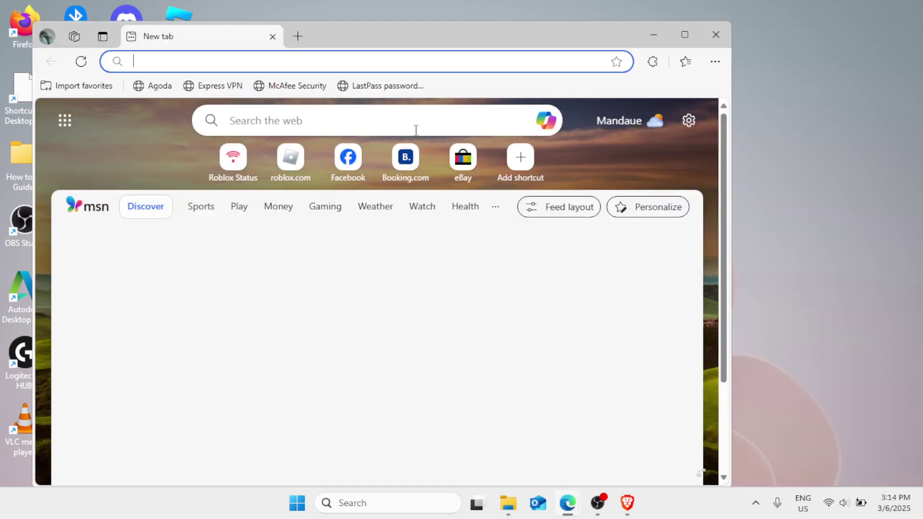
Maximize the browser window and go to roblox.com/download.
click(685, 34)
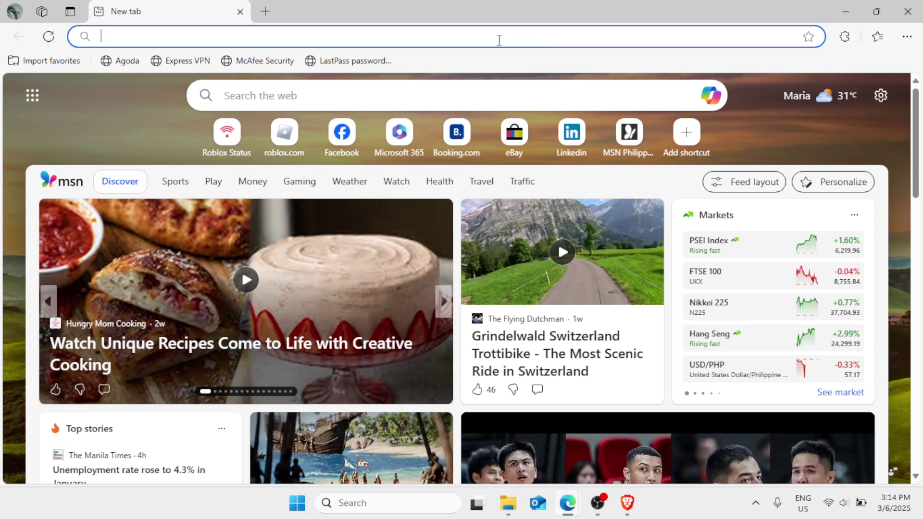
text(roblox)
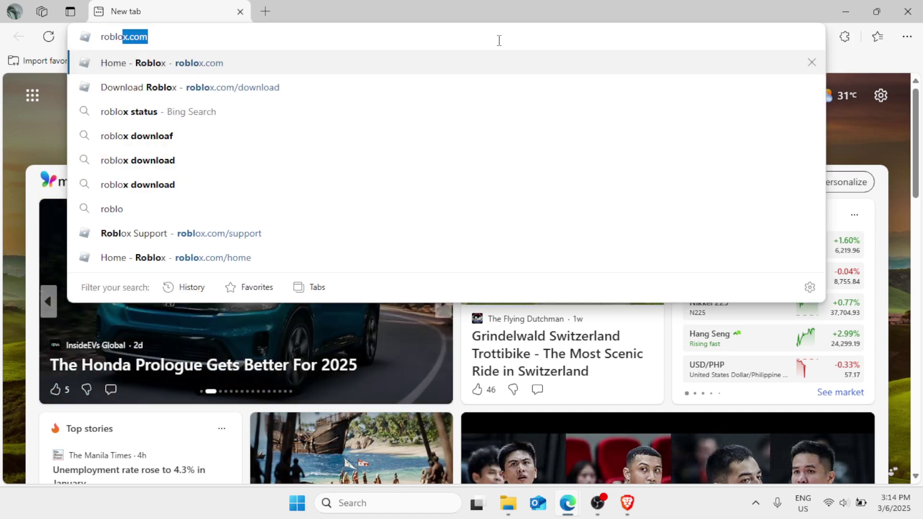
text(.com)
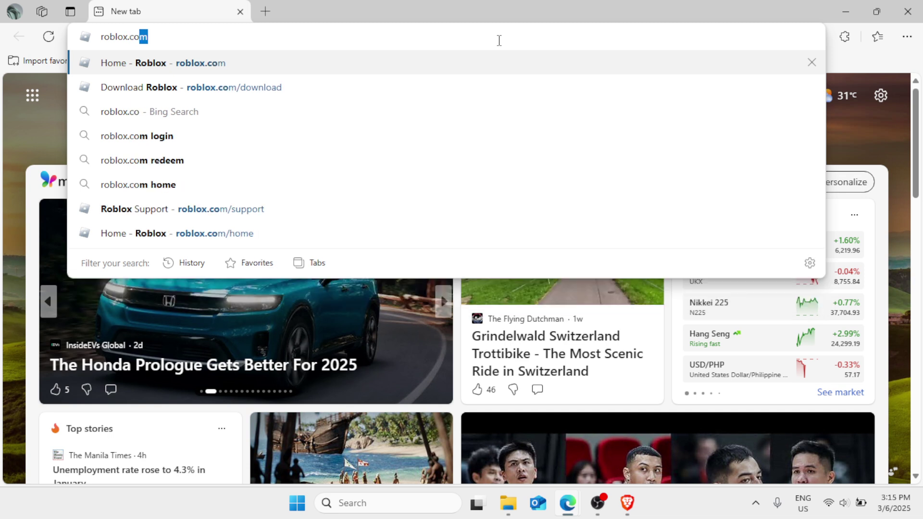
text(/downlo)
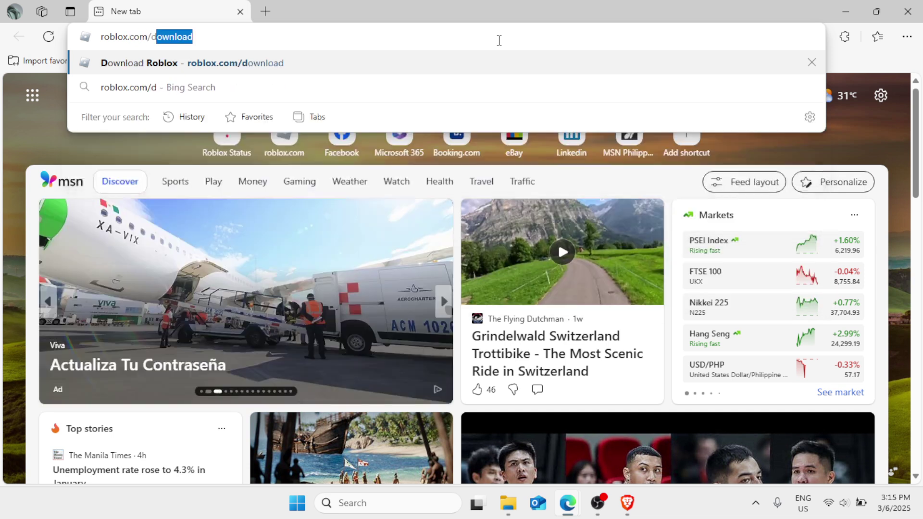
text(ad)
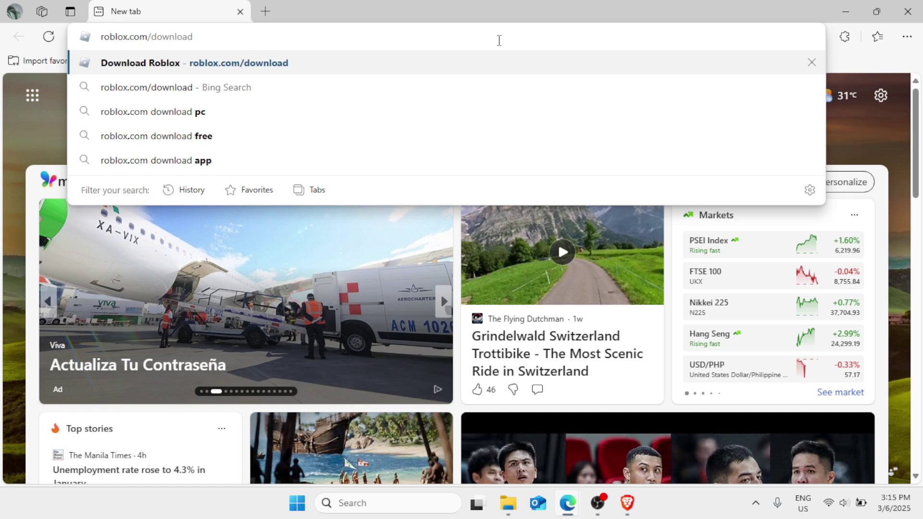
key(Return)
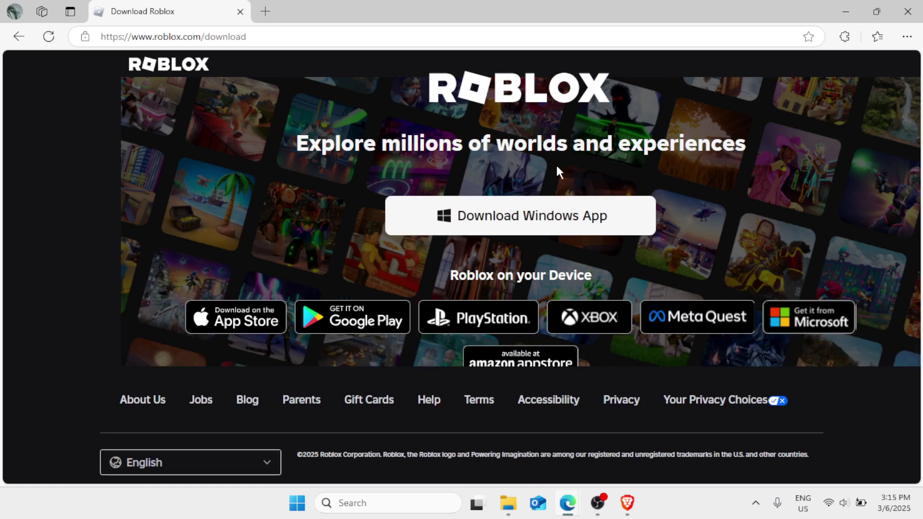
Download the Roblox installer for Windows and show the desktop.
click(556, 220)
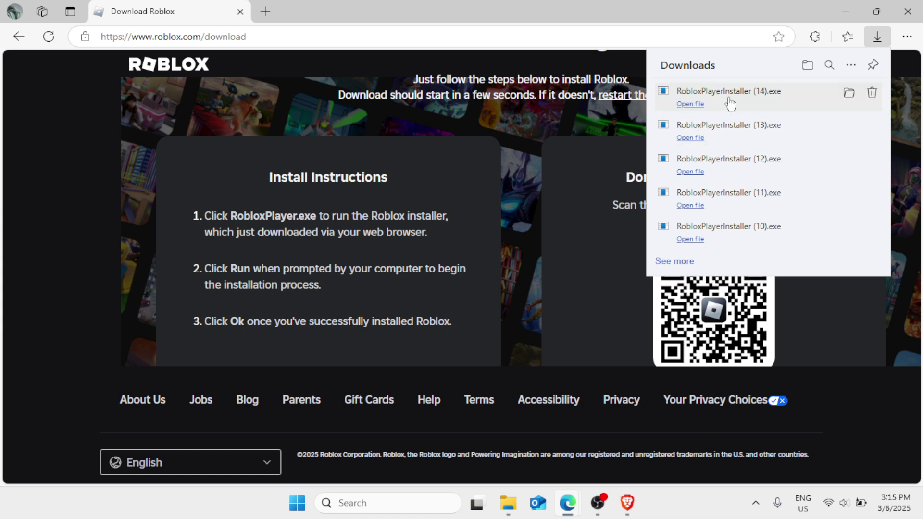
key(super+d)
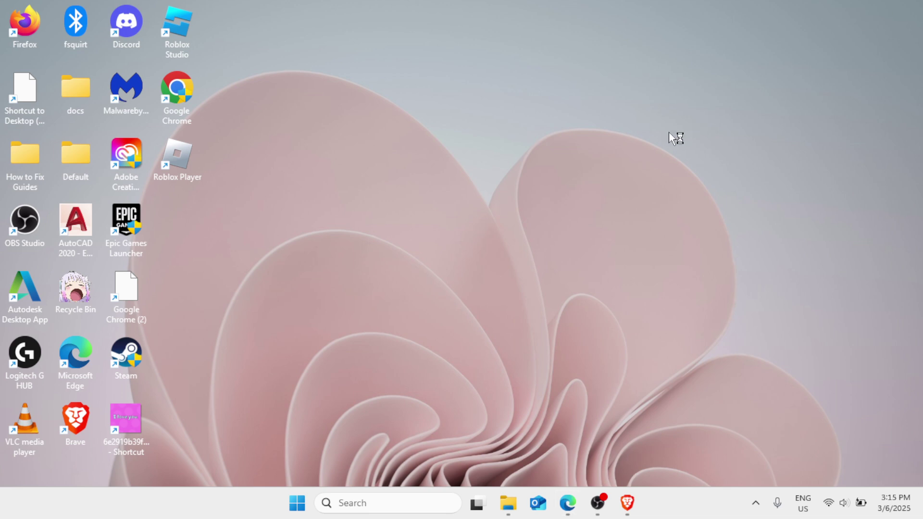